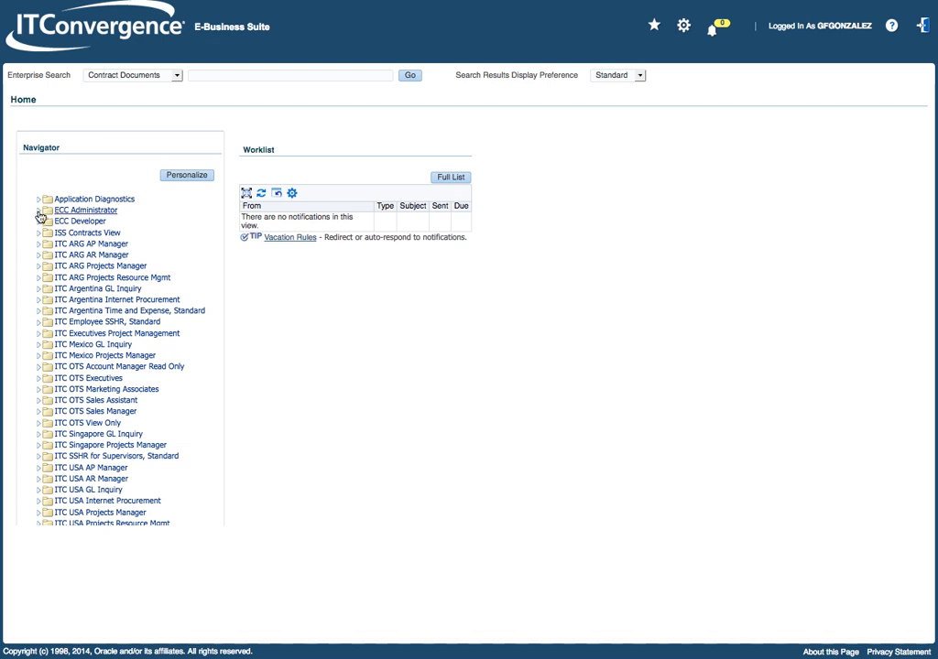
Review the ECC Run Data Load scheduling form under ECC Administrator, then cancel it to reach Requests.
click(73, 211)
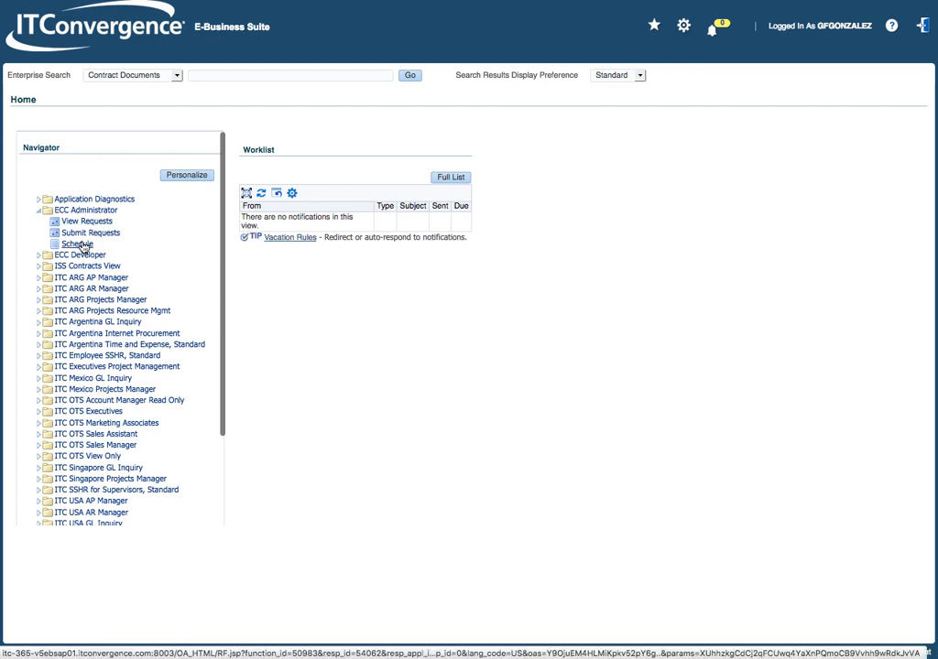
click(112, 234)
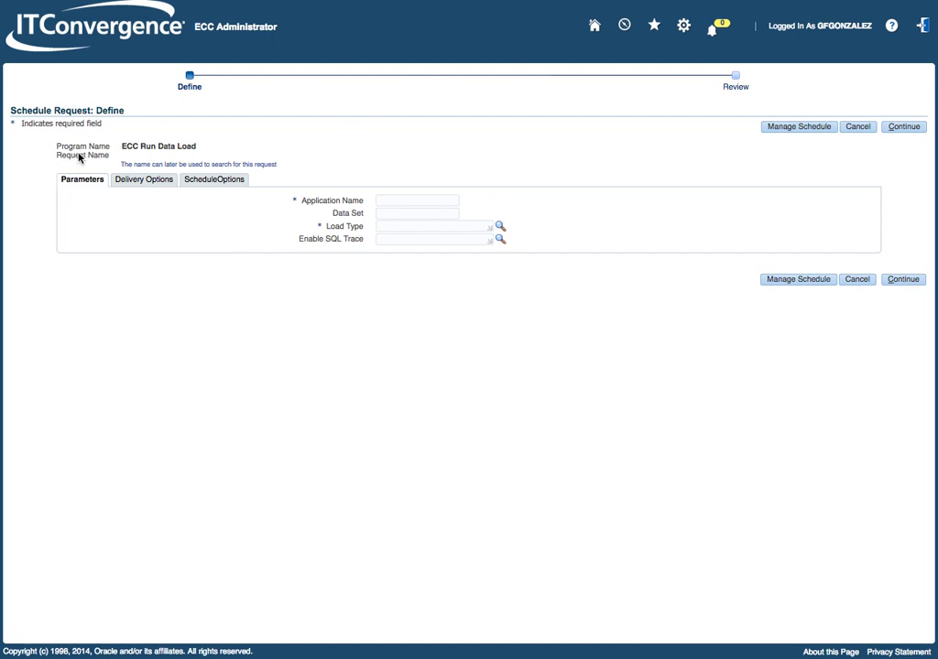
drag(80, 153, 180, 149)
click(228, 156)
click(858, 127)
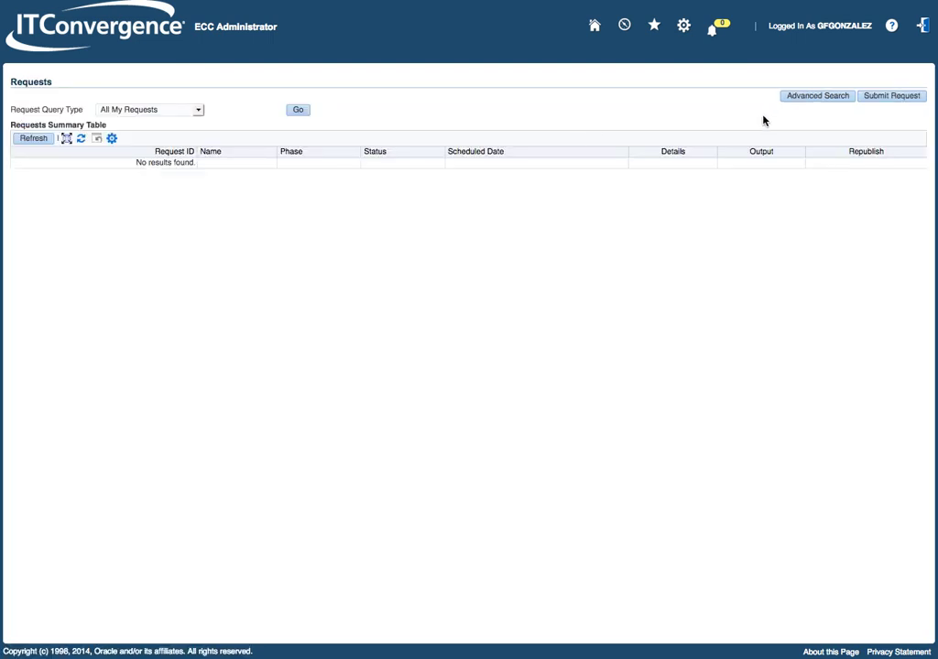
Go home and open ECC Developer to list the Assets, Payables and Receivables applications.
click(594, 27)
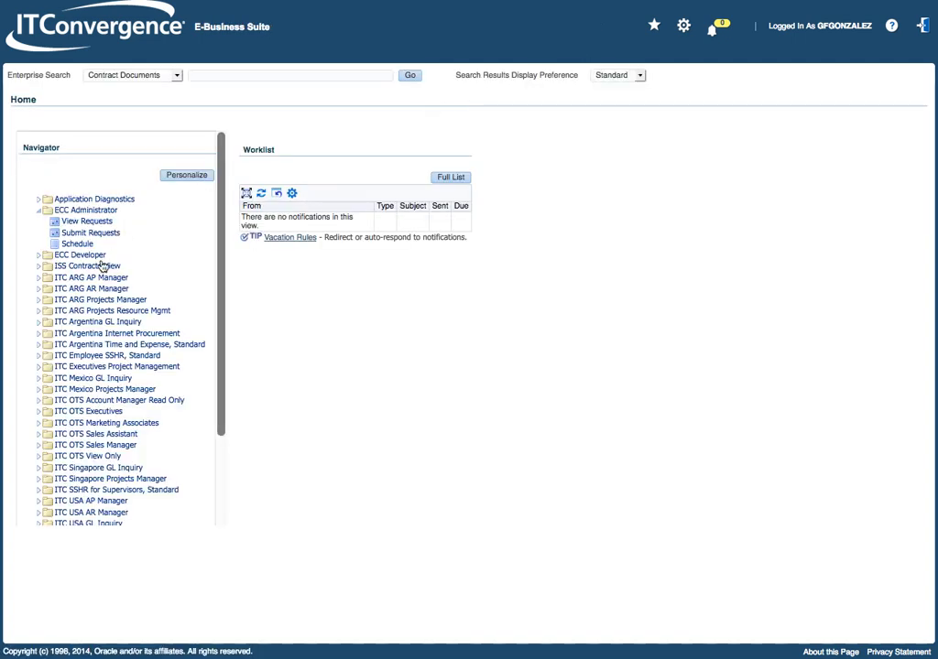
click(39, 211)
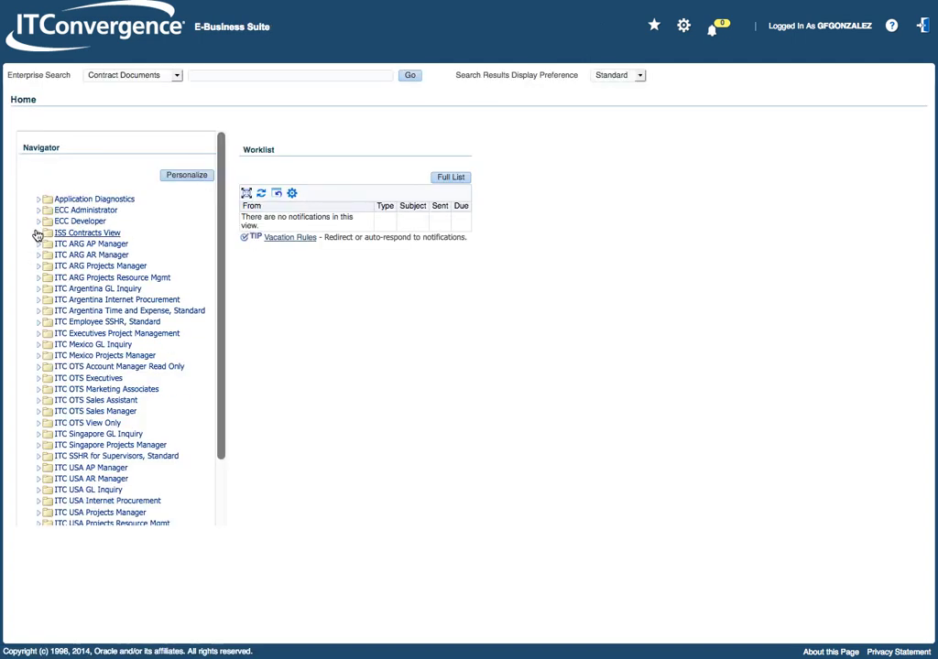
click(99, 222)
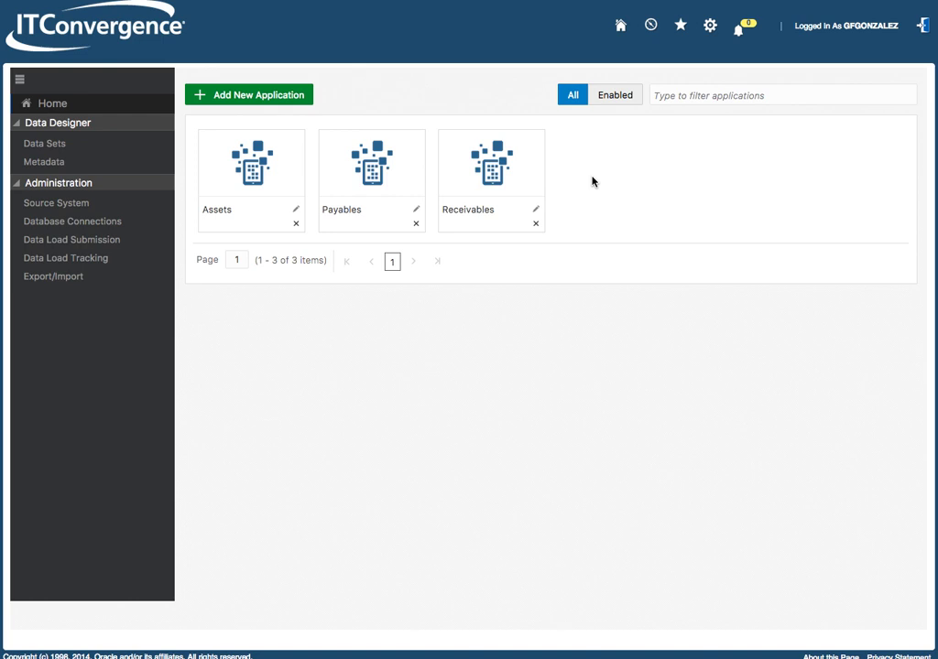
click(362, 169)
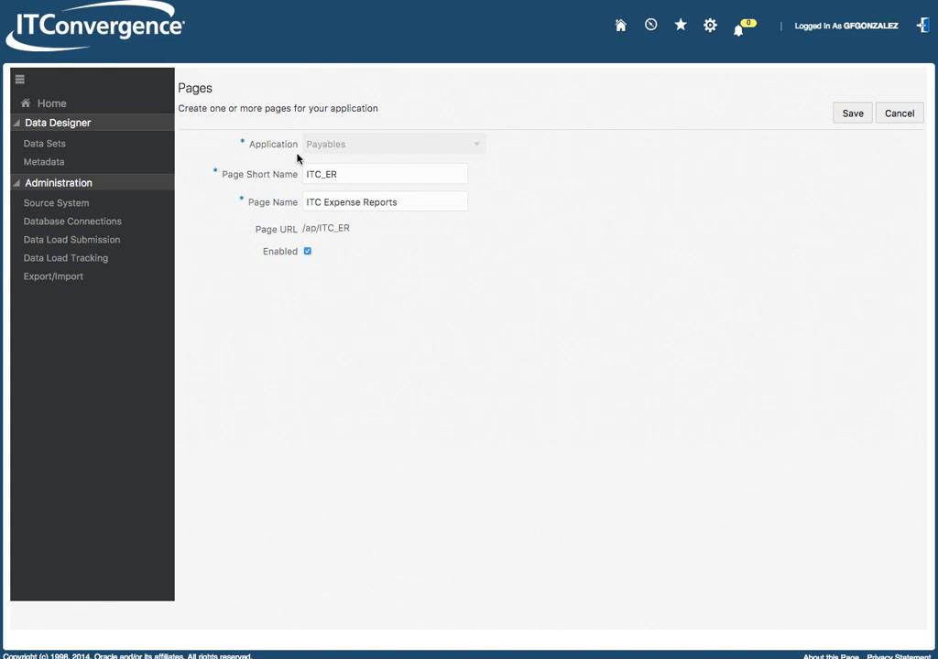
click(899, 114)
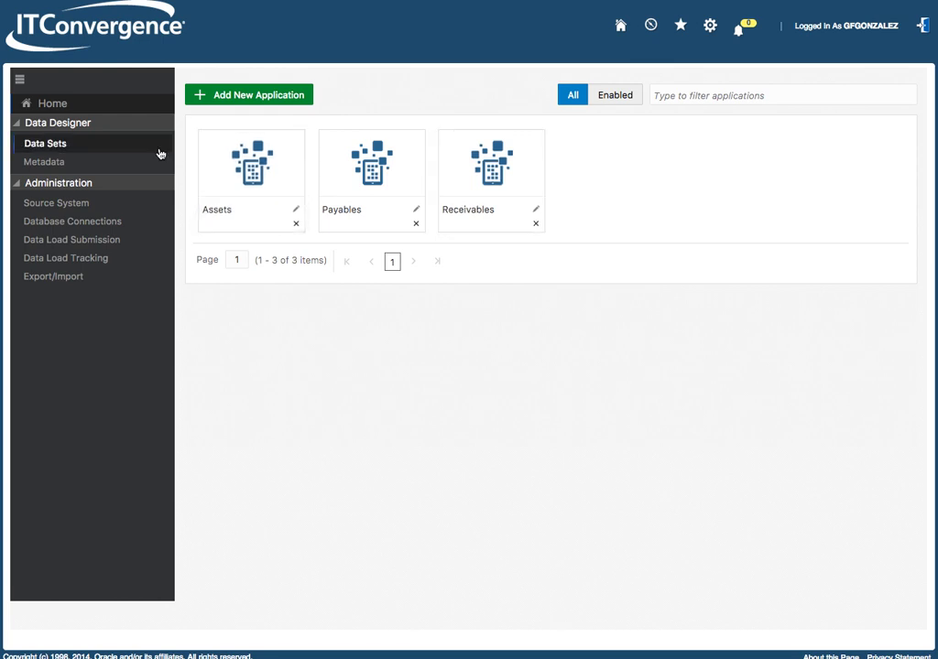
Open Data Sets, filter to enabled data sets, then return to all 12 data sets.
click(46, 144)
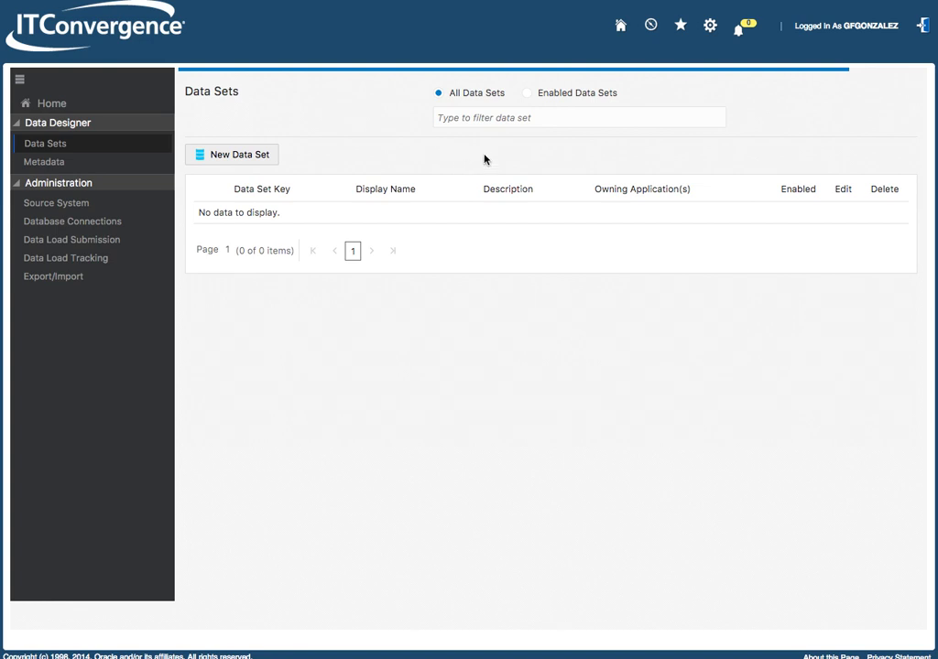
click(577, 93)
click(42, 123)
click(40, 126)
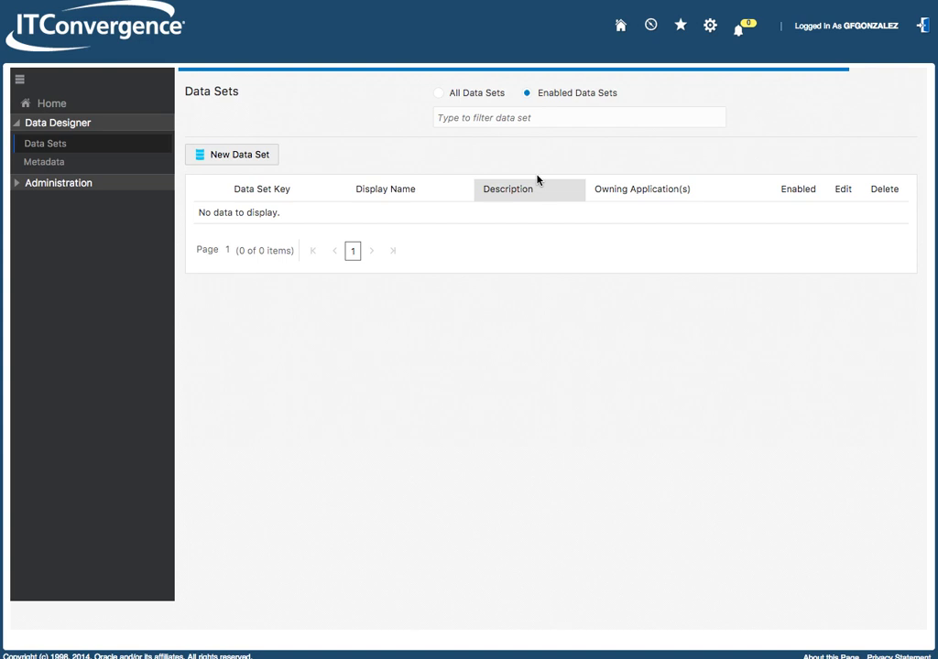
click(480, 94)
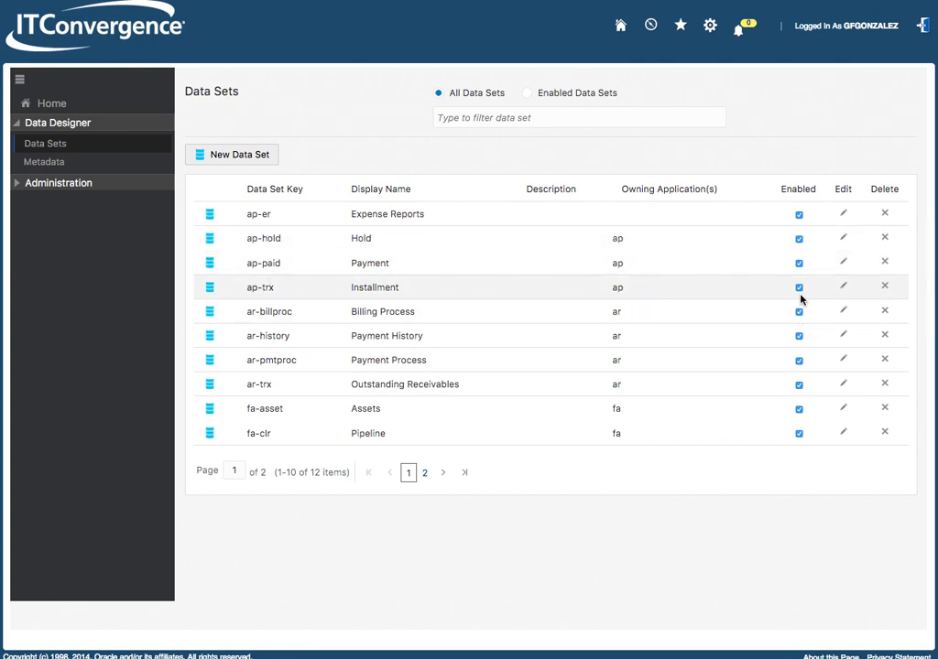
Edit the Installment (ap-trx) data set and review its Incremental Load and FullLoad rules.
click(844, 289)
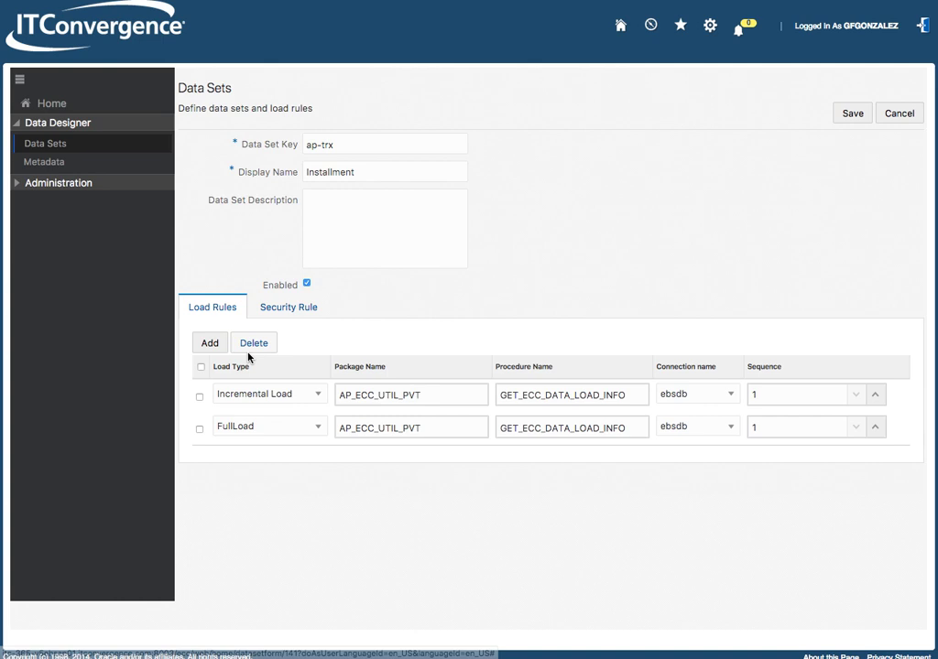
scroll(404, 389, down, 1)
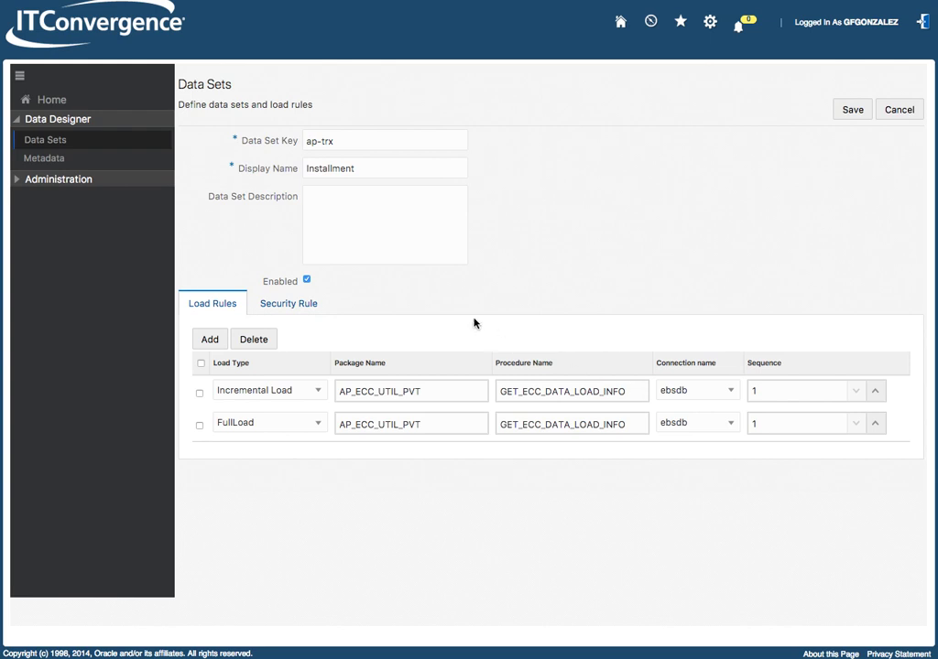
Read the ap-trx security handler name on the Security Rule tab, then go back to Load Rules.
click(292, 309)
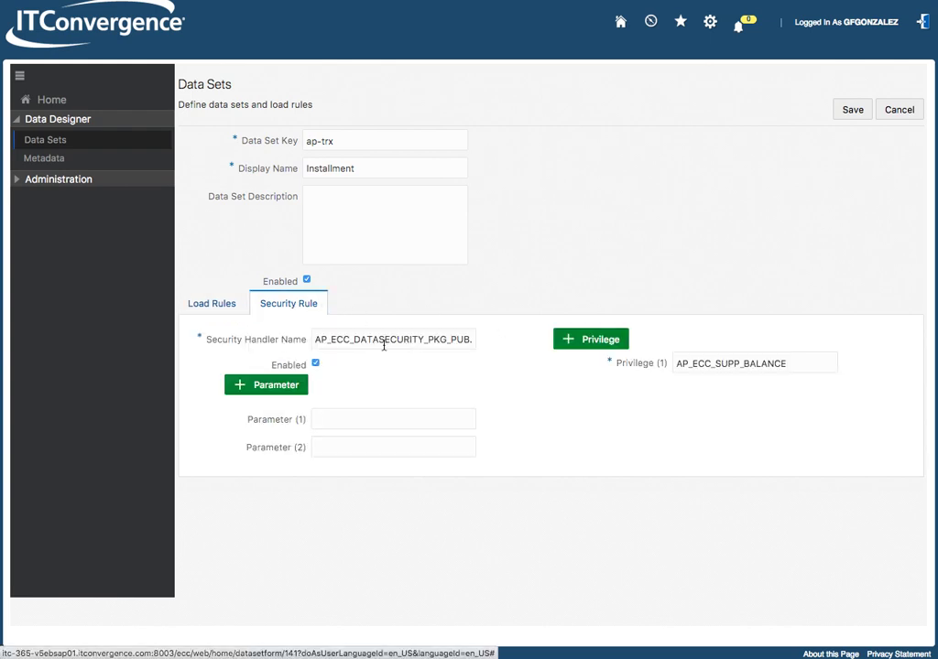
drag(397, 339, 430, 344)
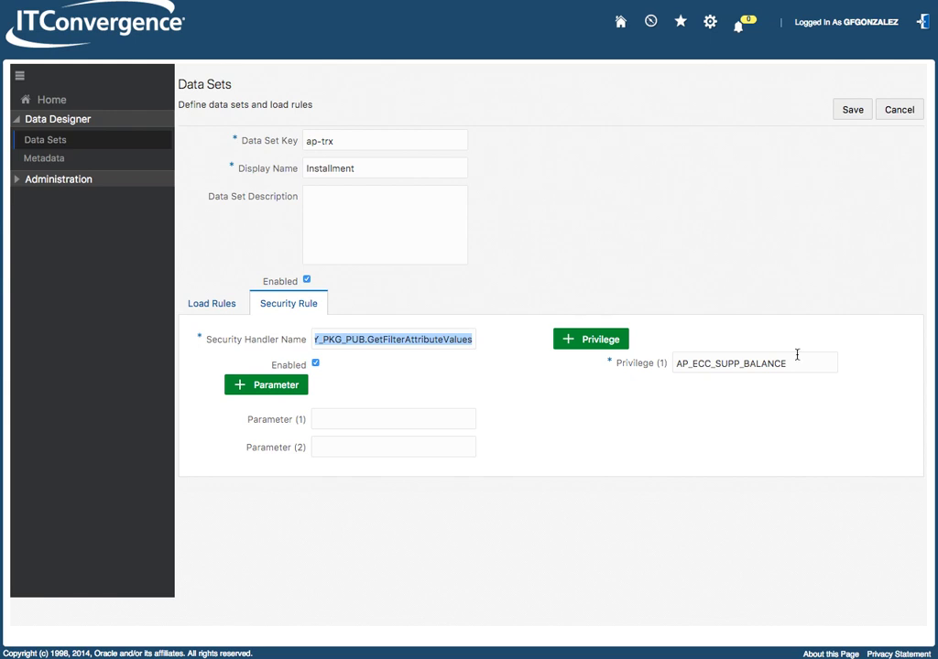
click(195, 308)
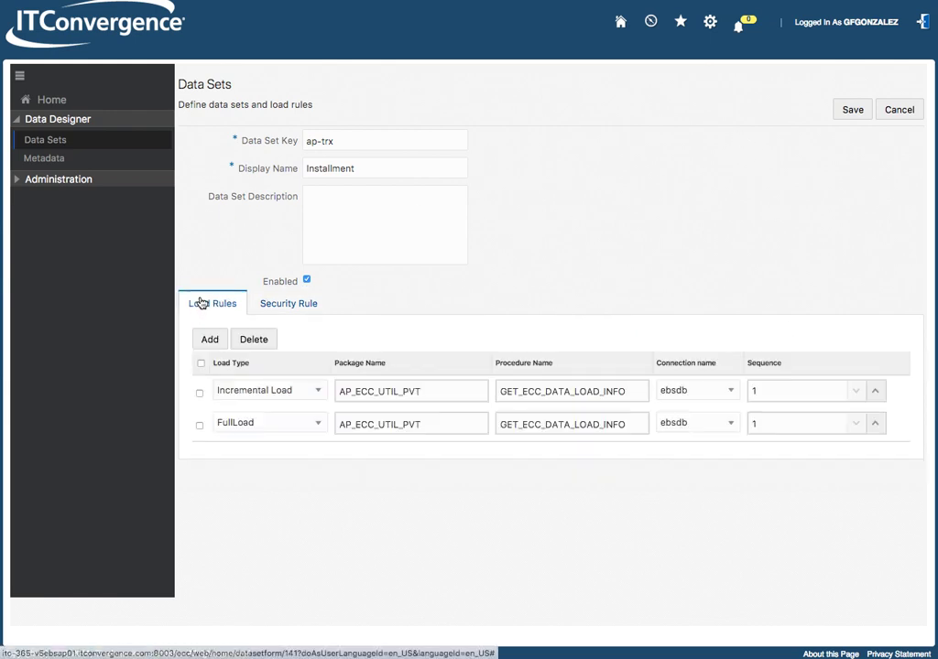
click(48, 140)
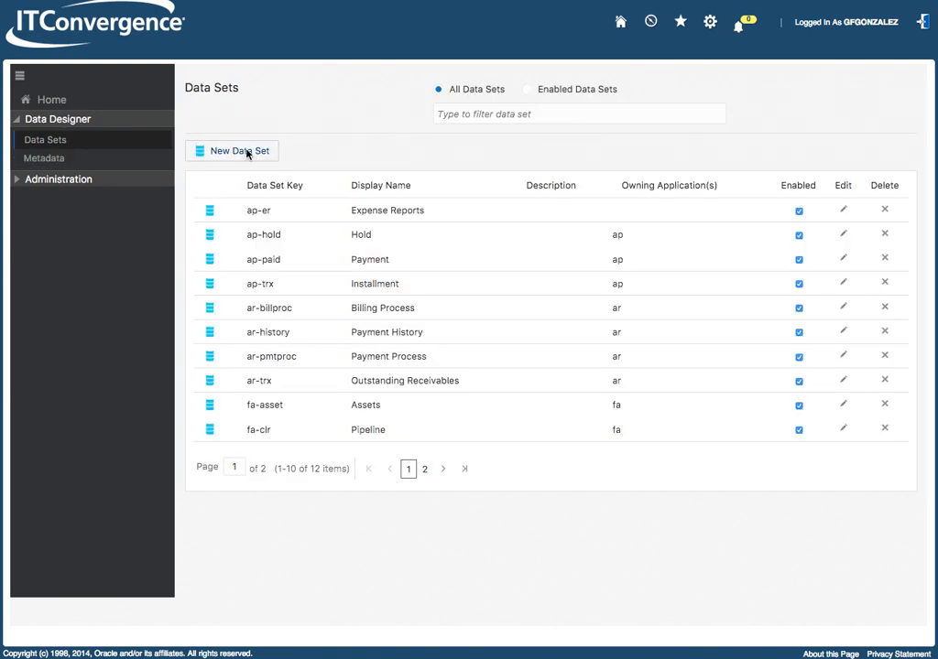
click(57, 161)
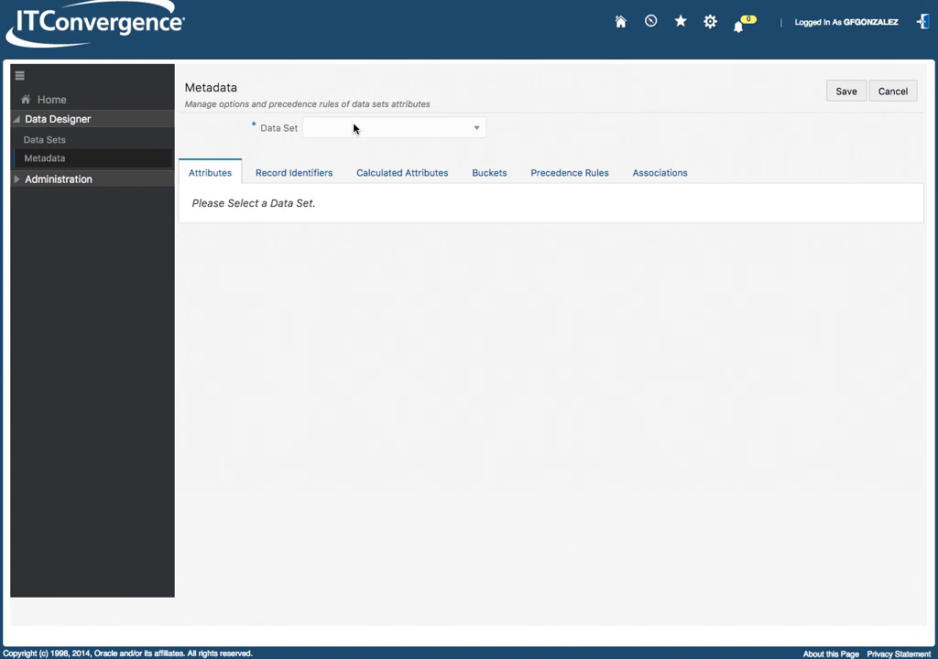
click(455, 130)
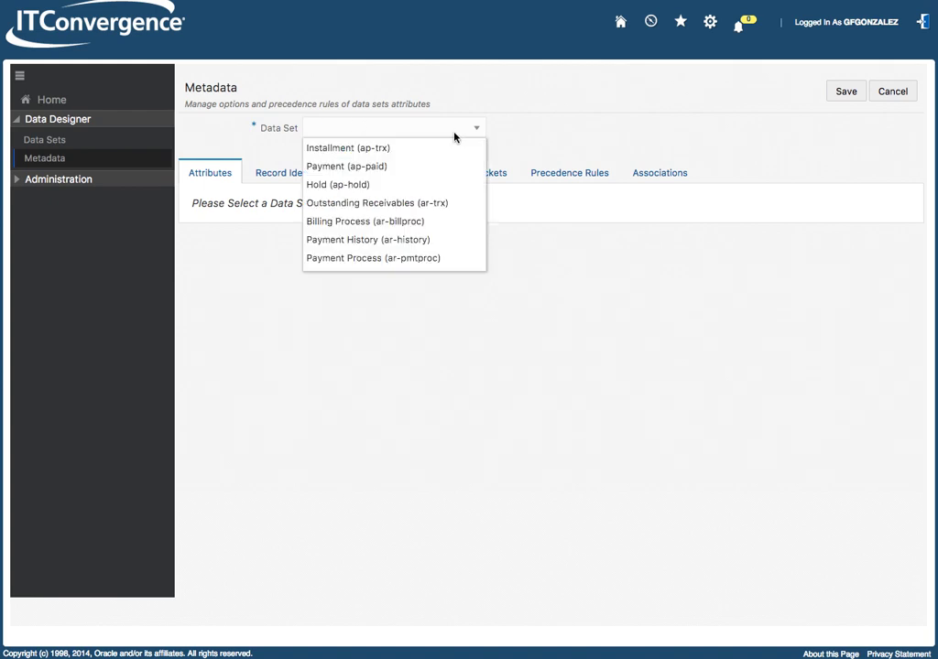
click(372, 150)
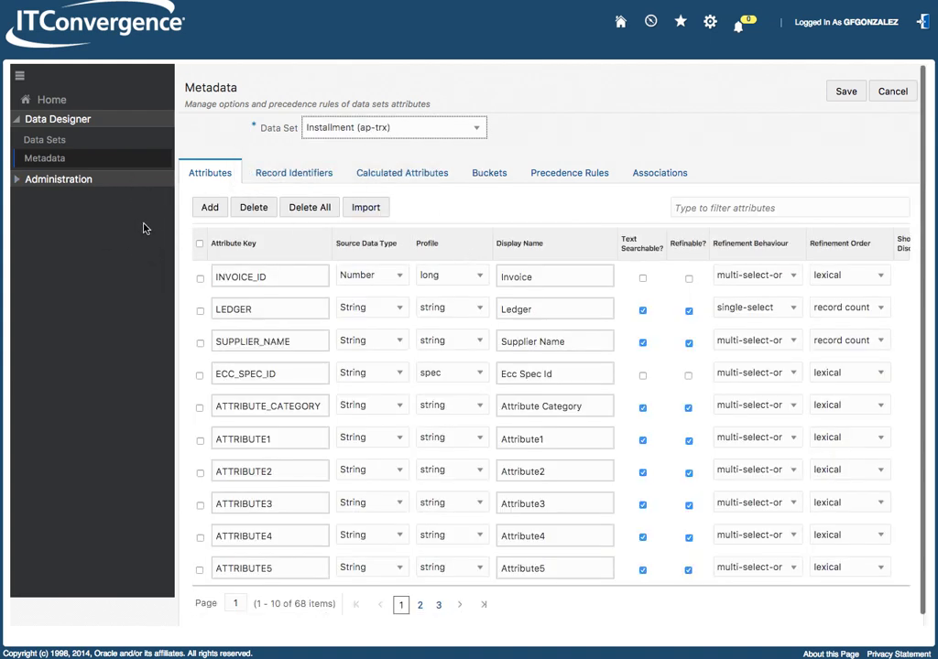
scroll(200, 345, down, 1)
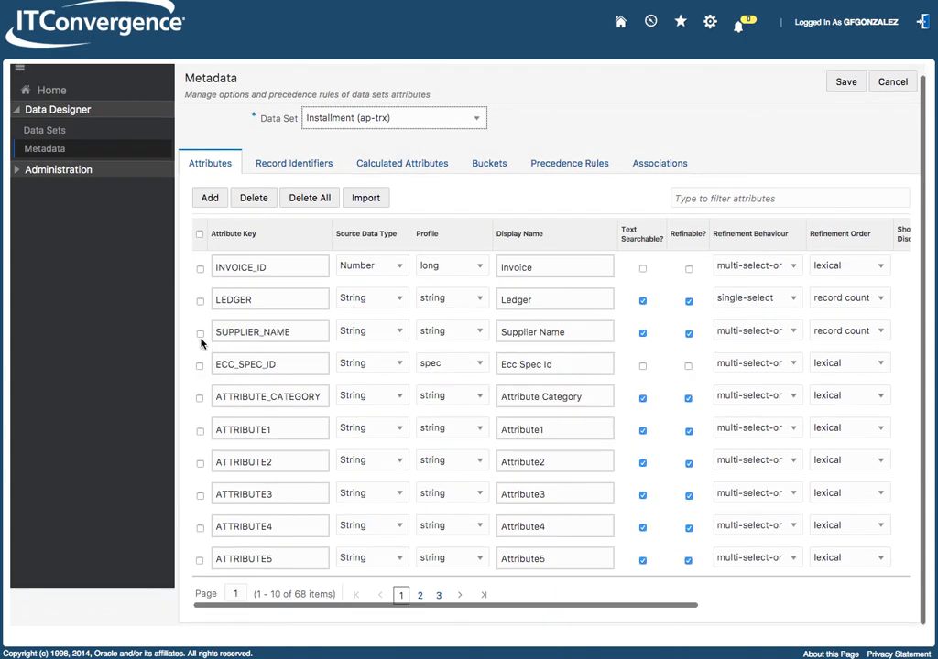
scroll(199, 337, down, 1)
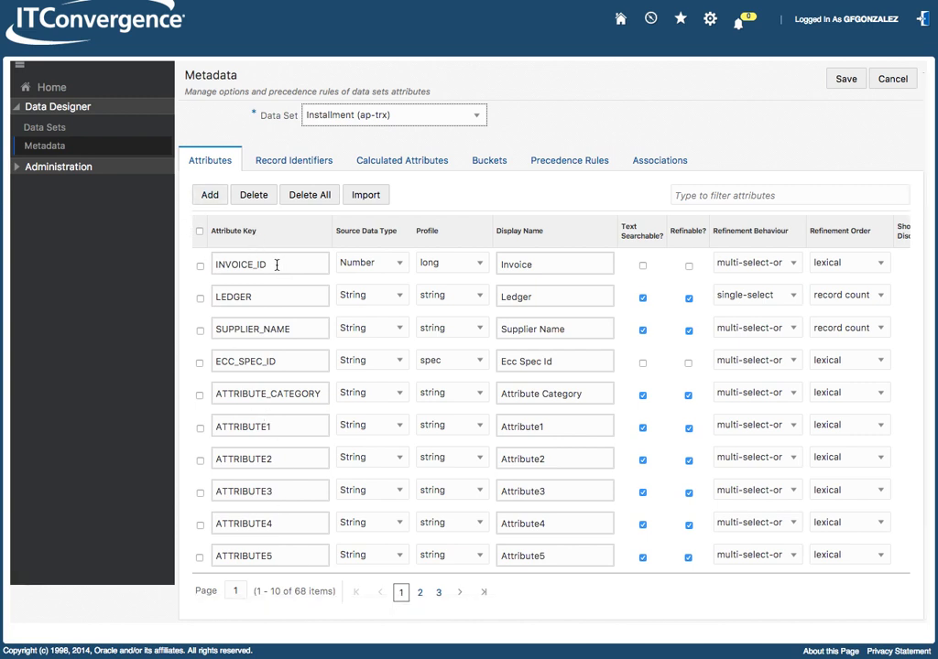
drag(276, 265, 213, 264)
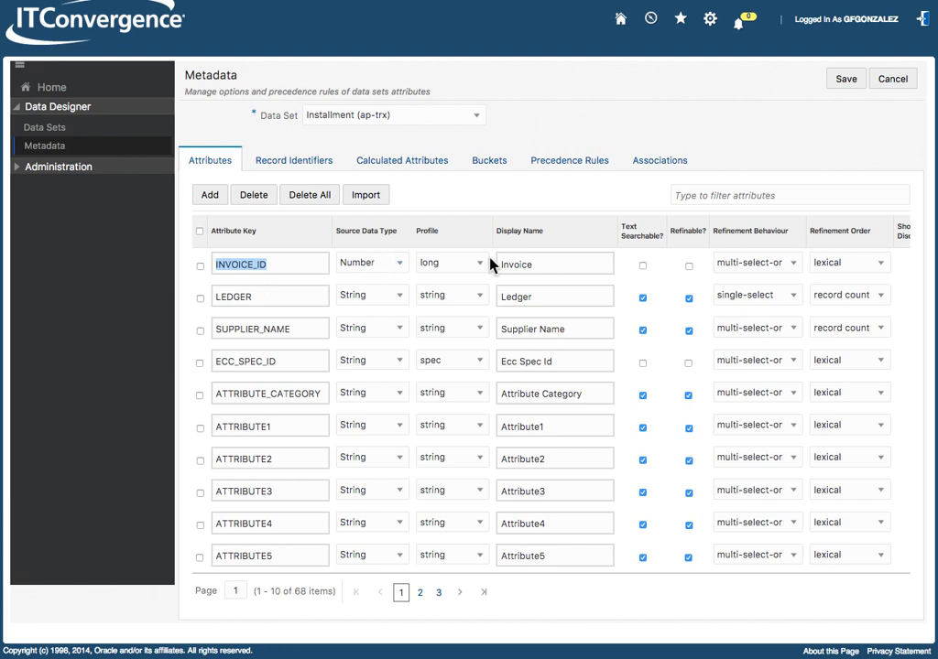
scroll(583, 320, right, 1)
scroll(582, 319, right, 4)
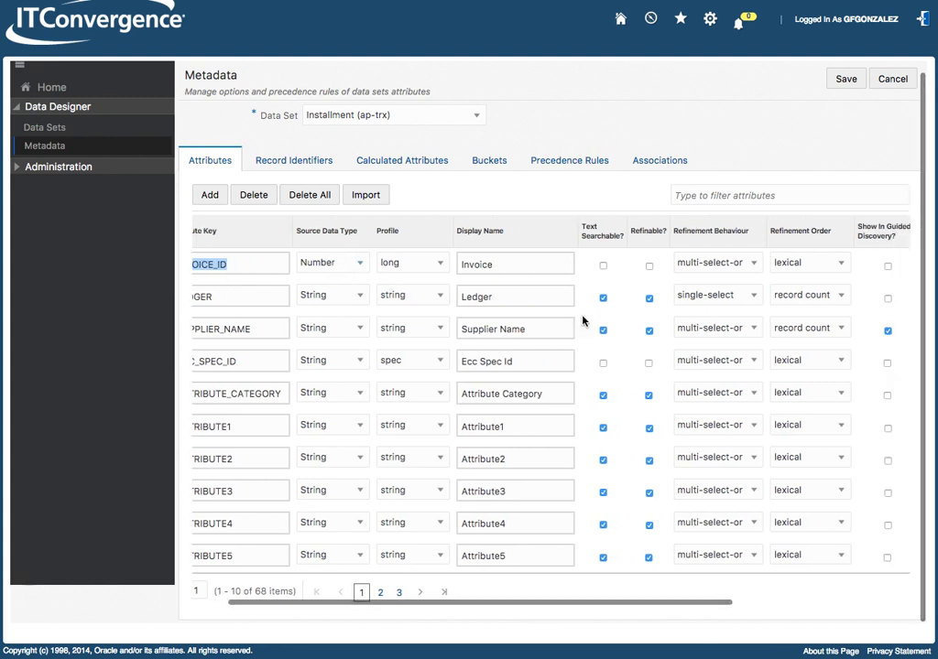
scroll(534, 301, right, 2)
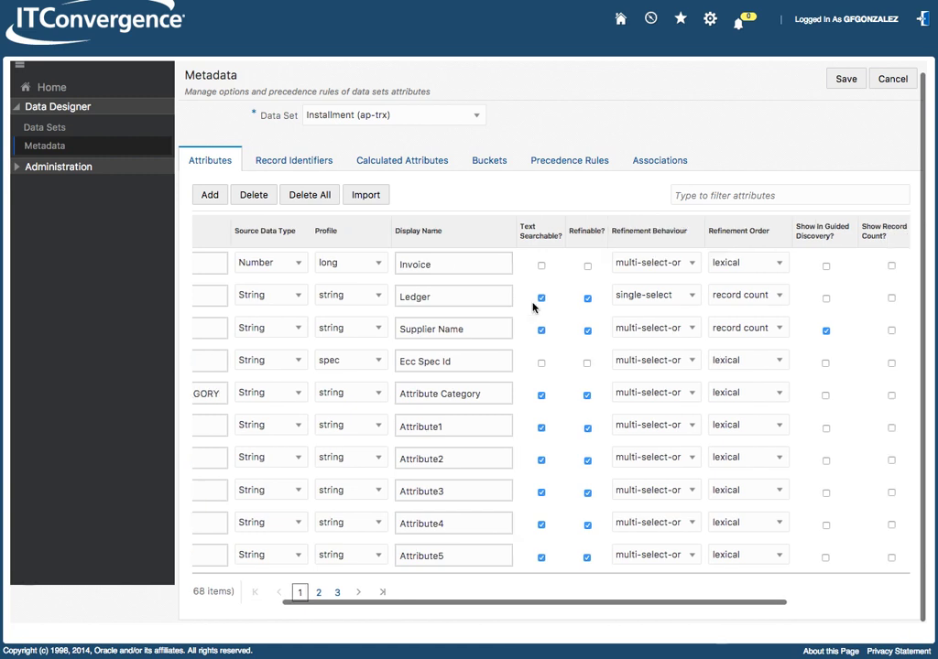
scroll(467, 252, right, 3)
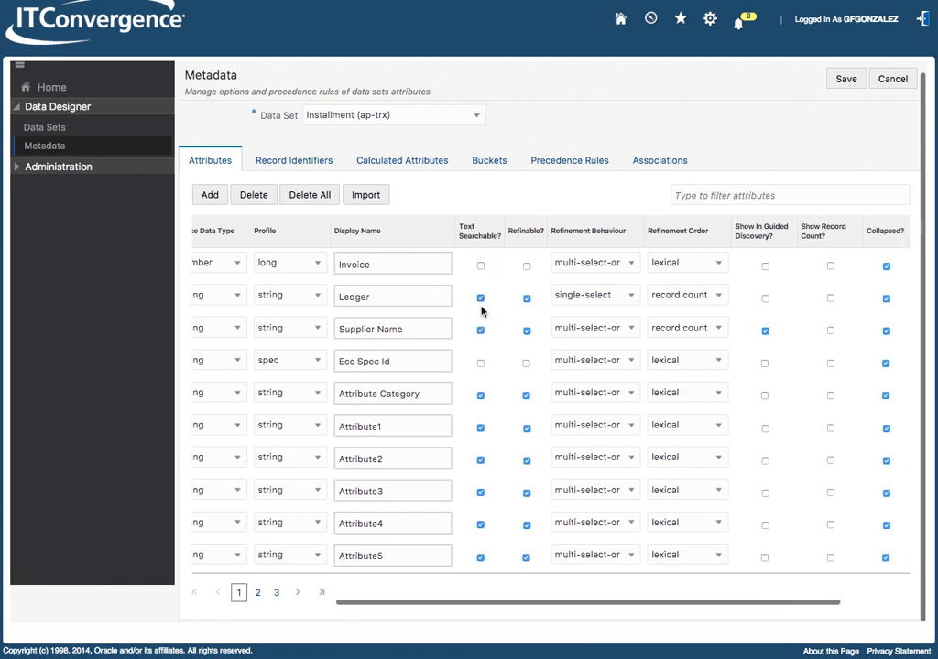
scroll(484, 311, right, 3)
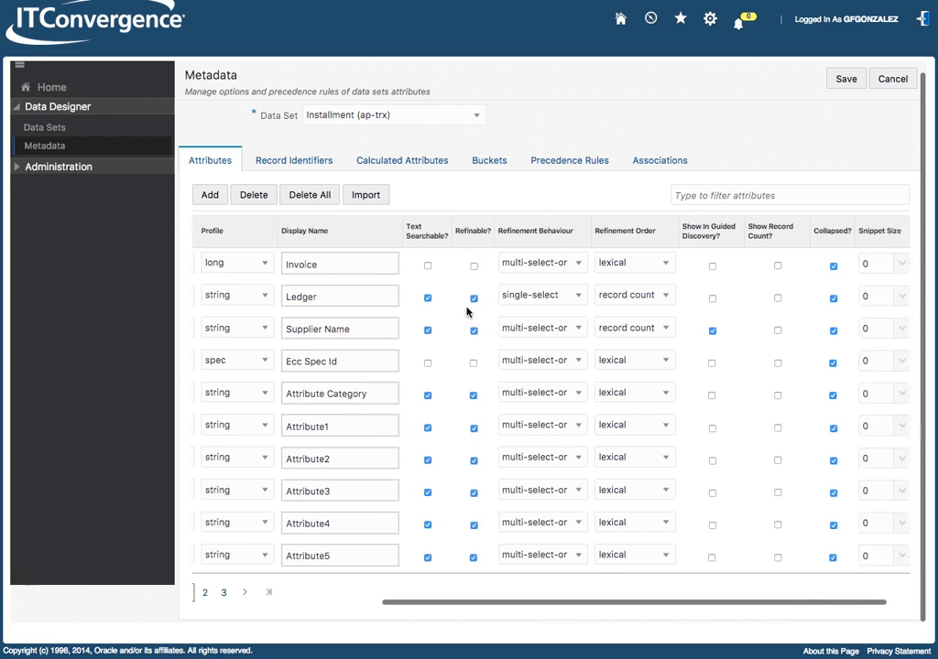
scroll(472, 311, right, 2)
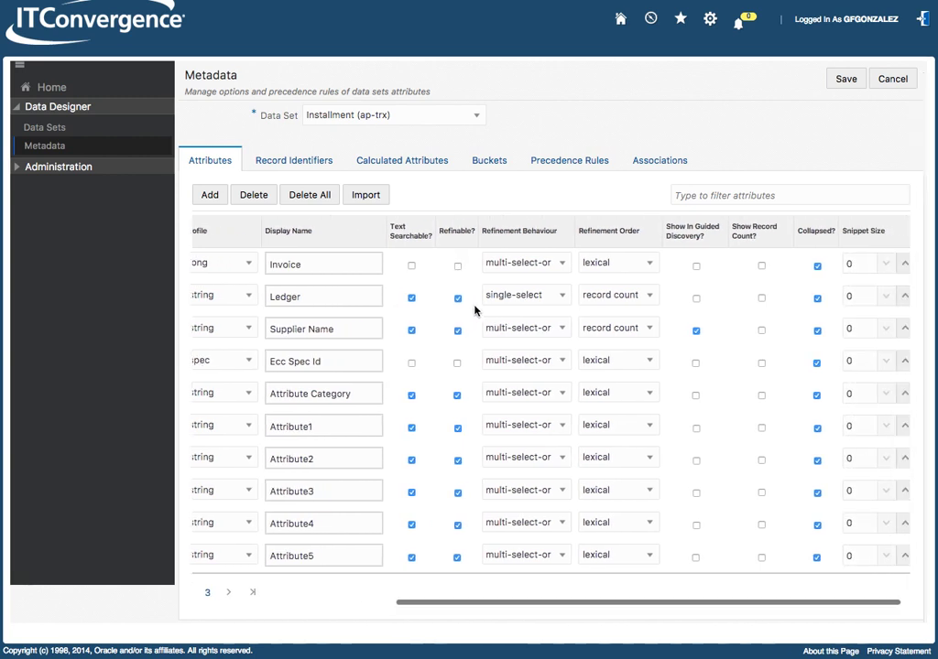
click(555, 266)
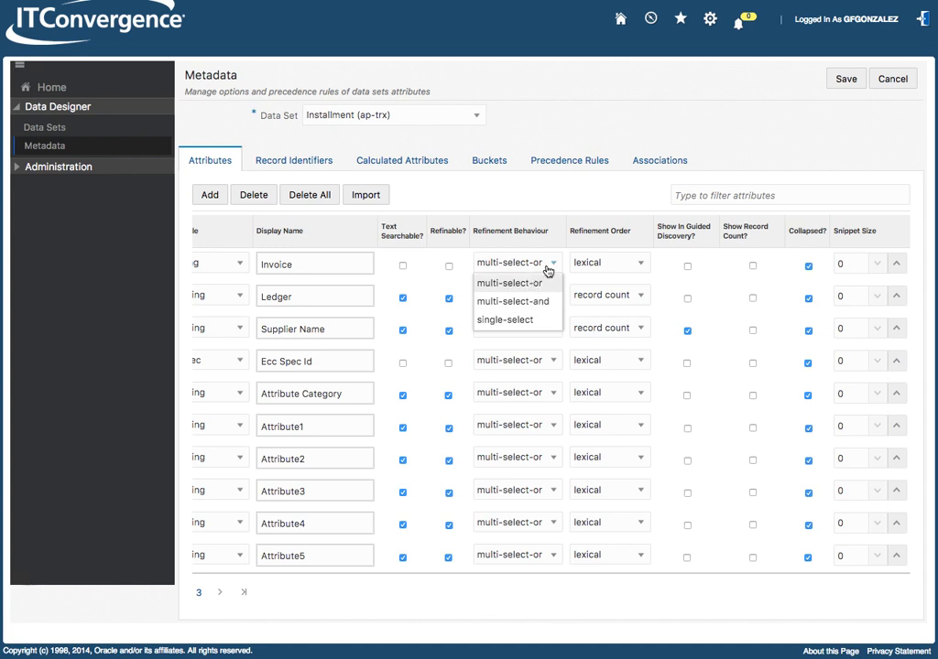
click(550, 267)
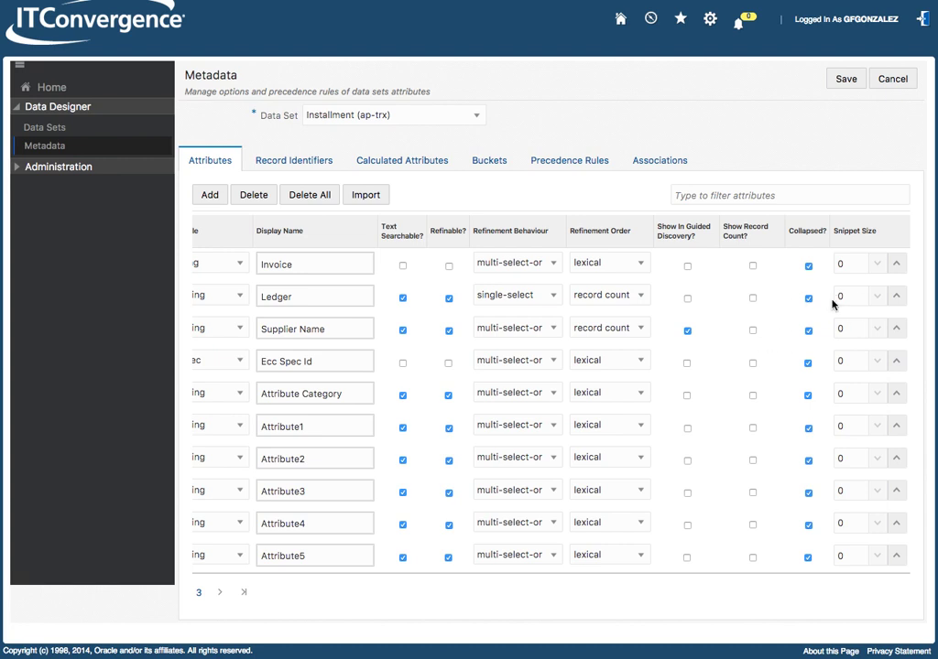
scroll(458, 305, left, 5)
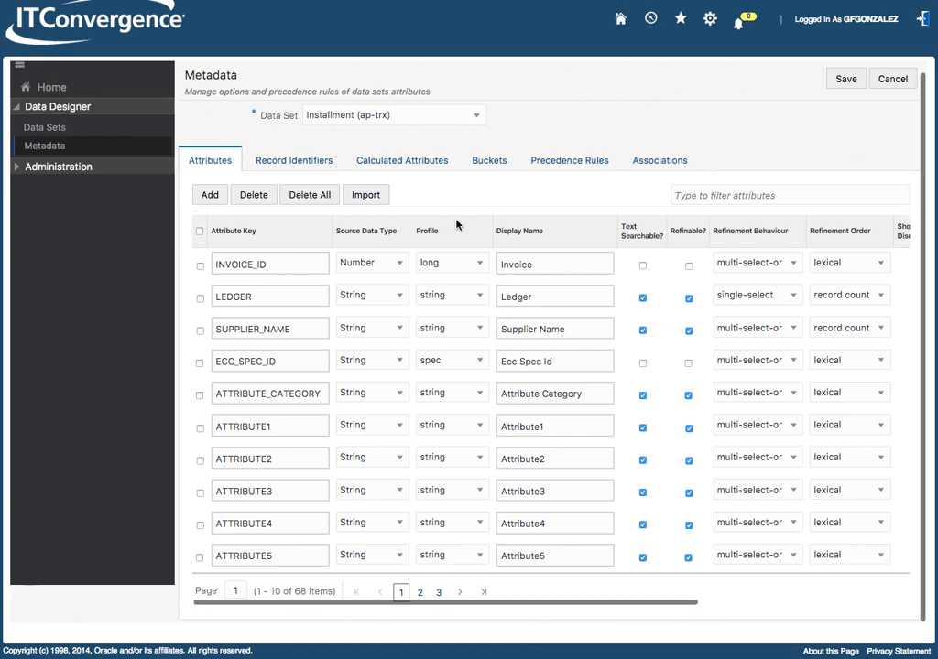
View record identifiers, then expand PAST_DUE's calculated attribute formula: Due Date minus sysdate in DAY units.
click(307, 162)
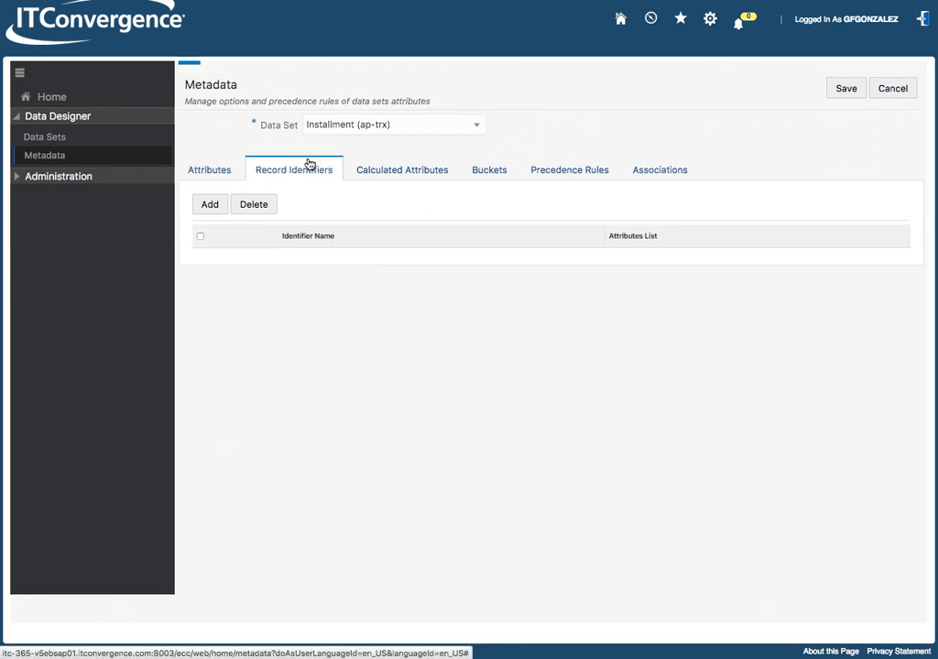
click(398, 174)
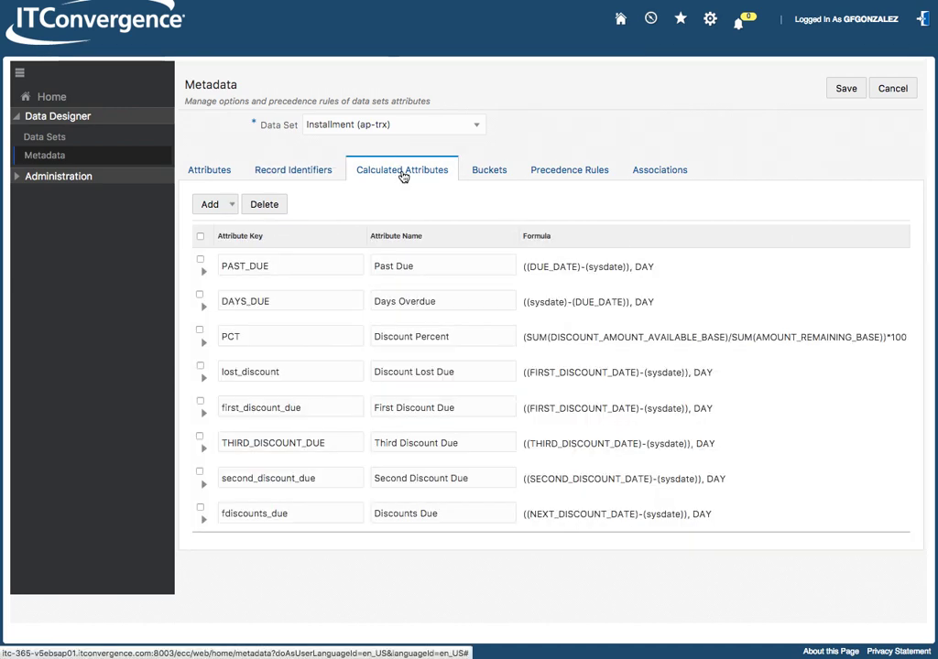
click(204, 274)
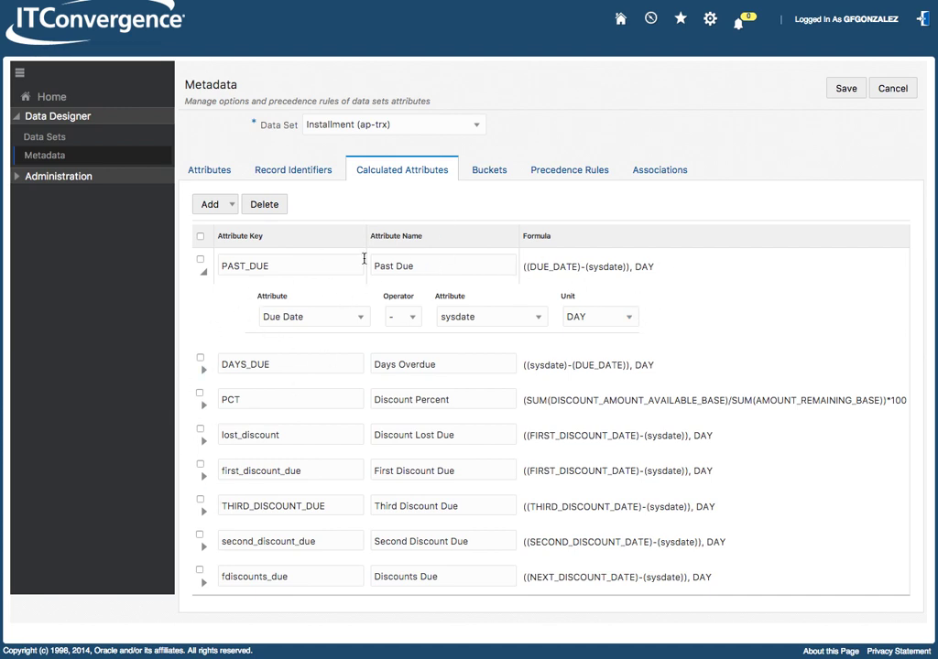
Expand discount_bucket on the Buckets tab to show Past Due and Current ranges split at 0.
click(493, 166)
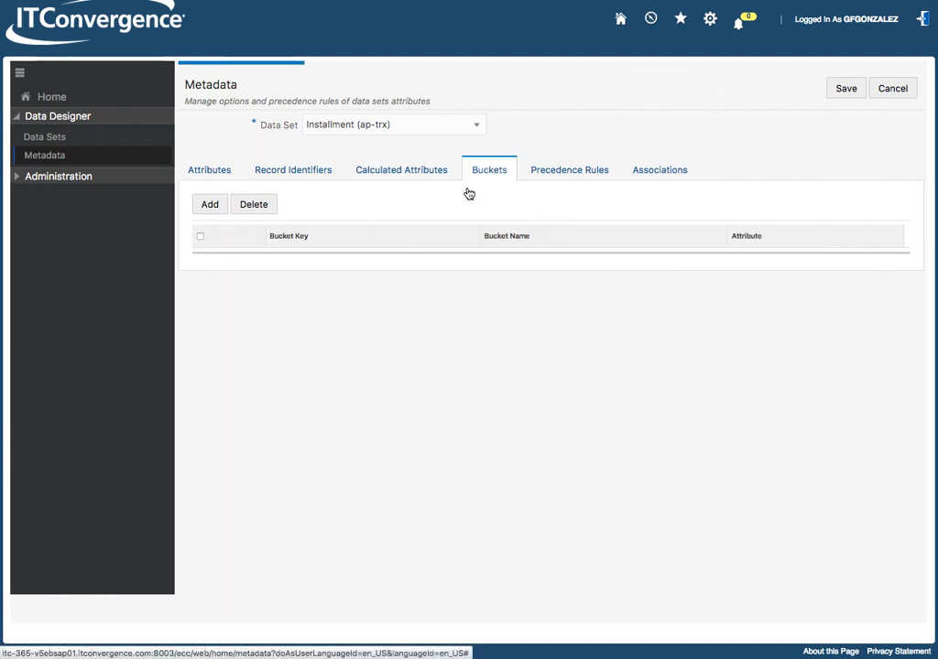
click(216, 263)
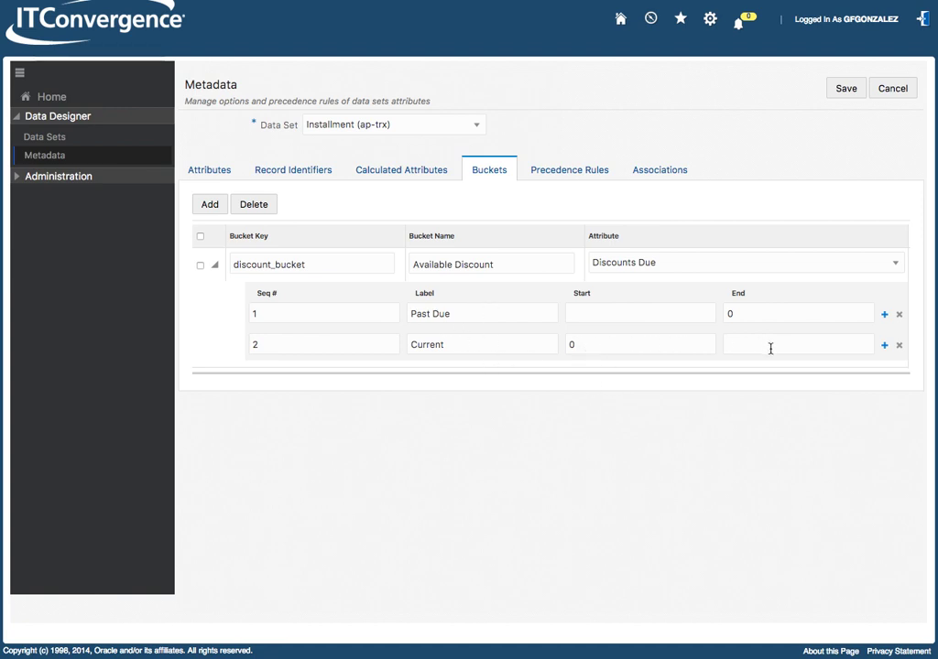
View Installment's four associations to Hold (ap-hold) and Payment (ap-paid), then expand Administration.
click(655, 179)
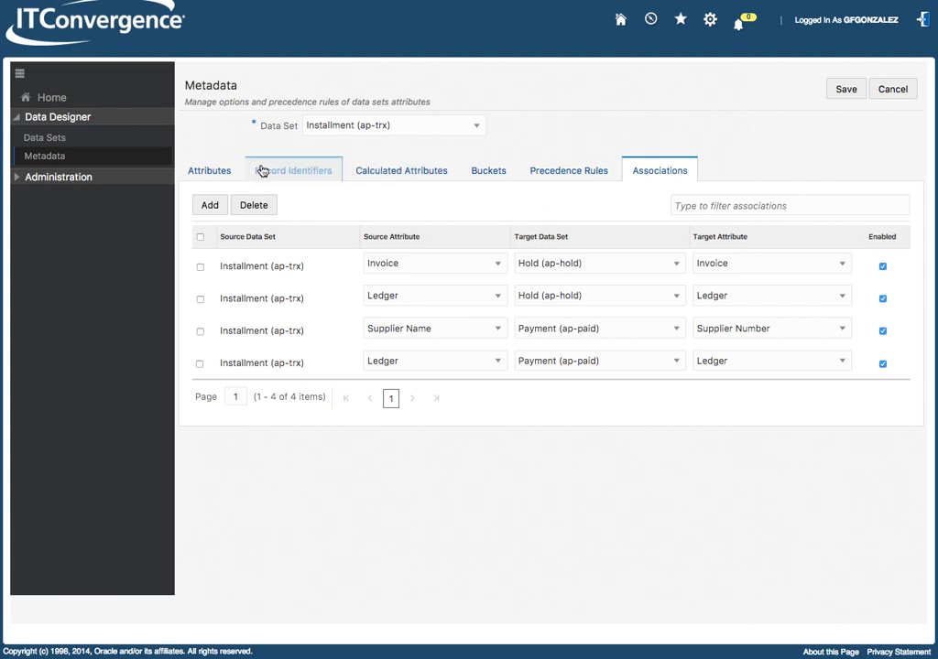
click(27, 181)
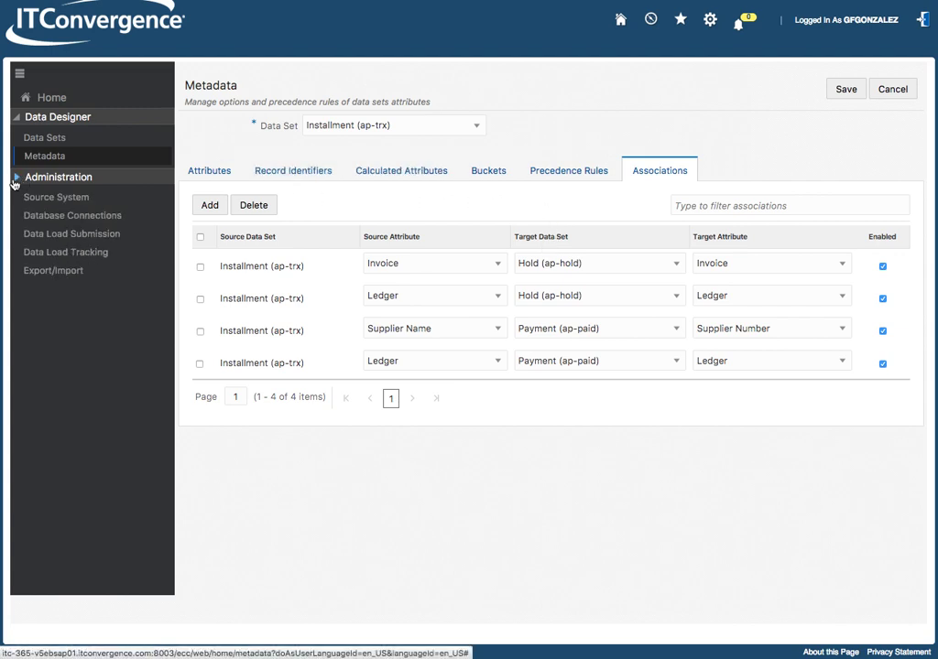
Browse Source System and Database Connections, then check Data Load Submission's application choices without selecting one.
click(57, 200)
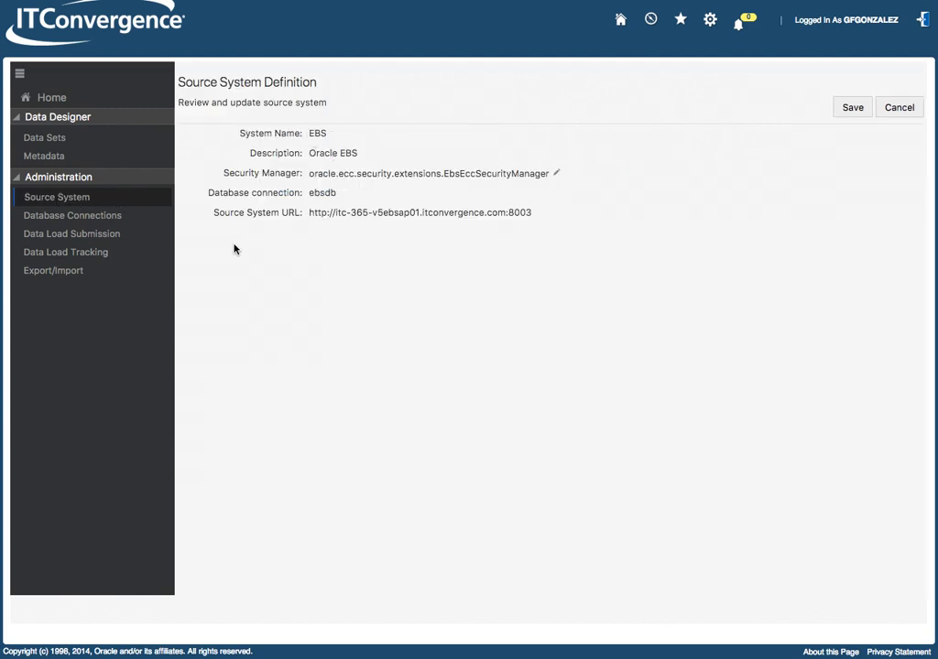
click(70, 217)
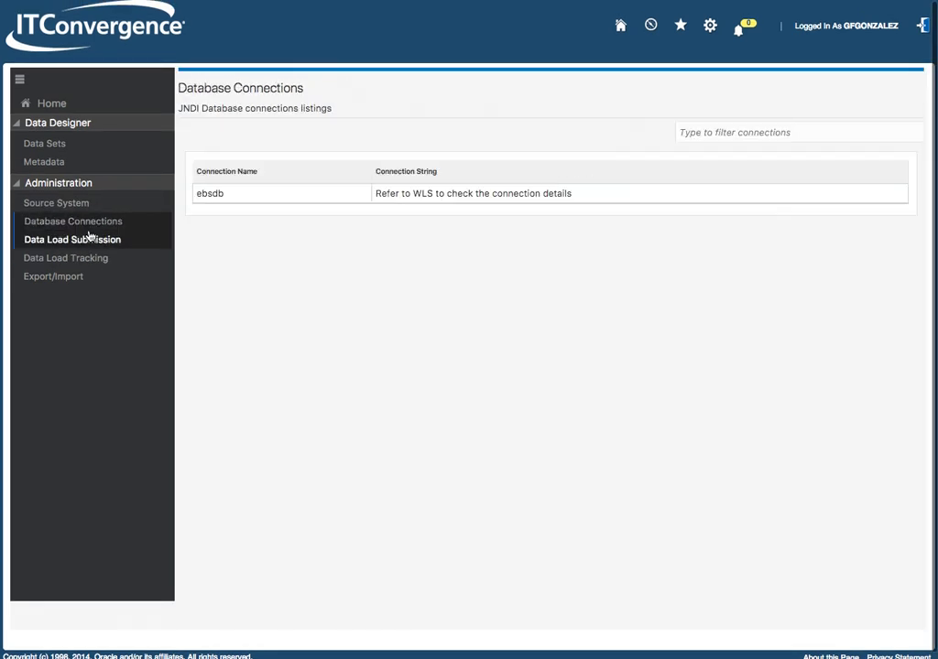
click(87, 244)
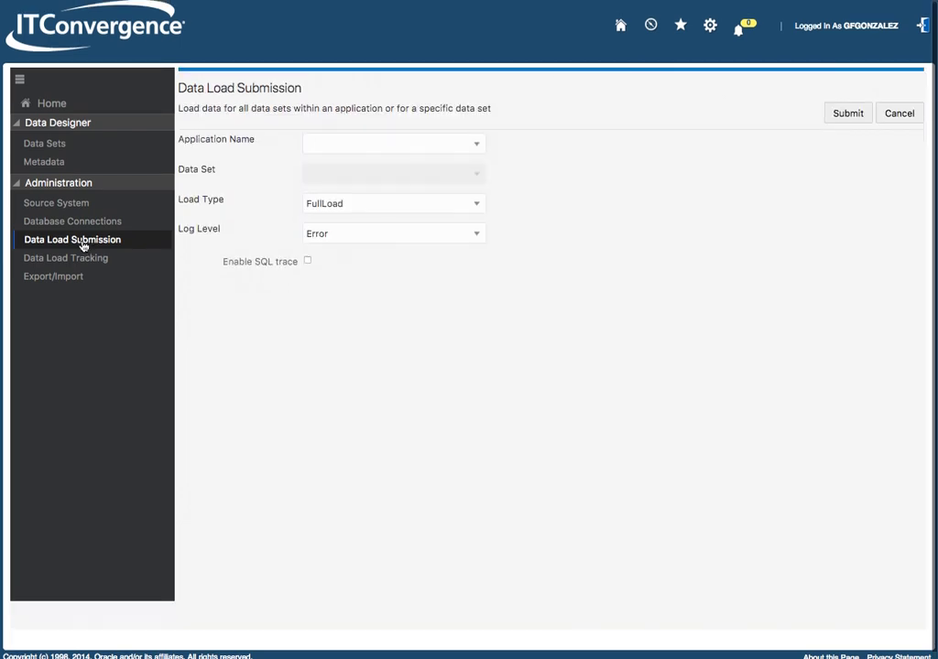
click(478, 147)
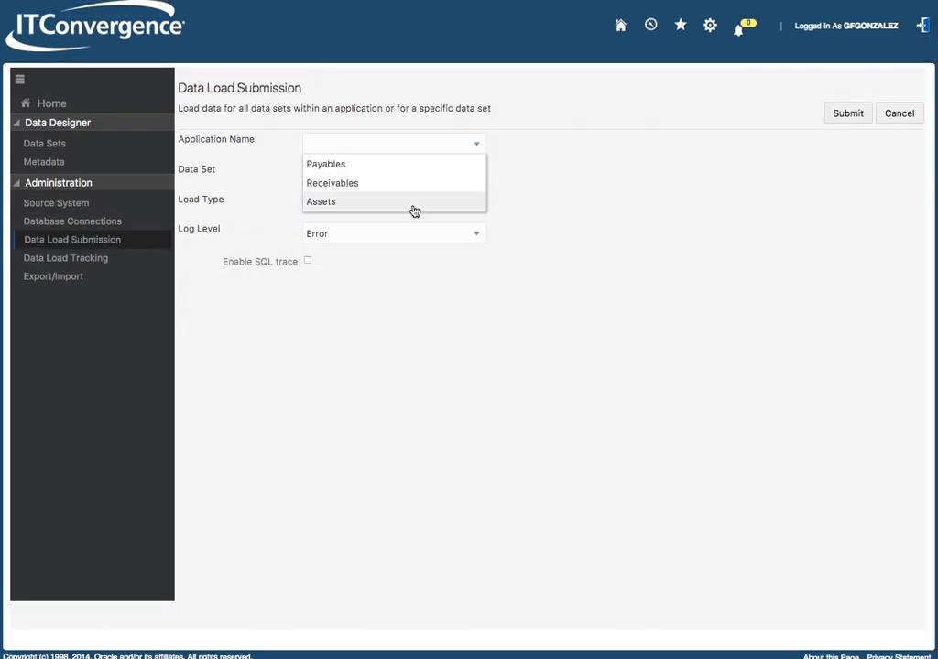
click(549, 169)
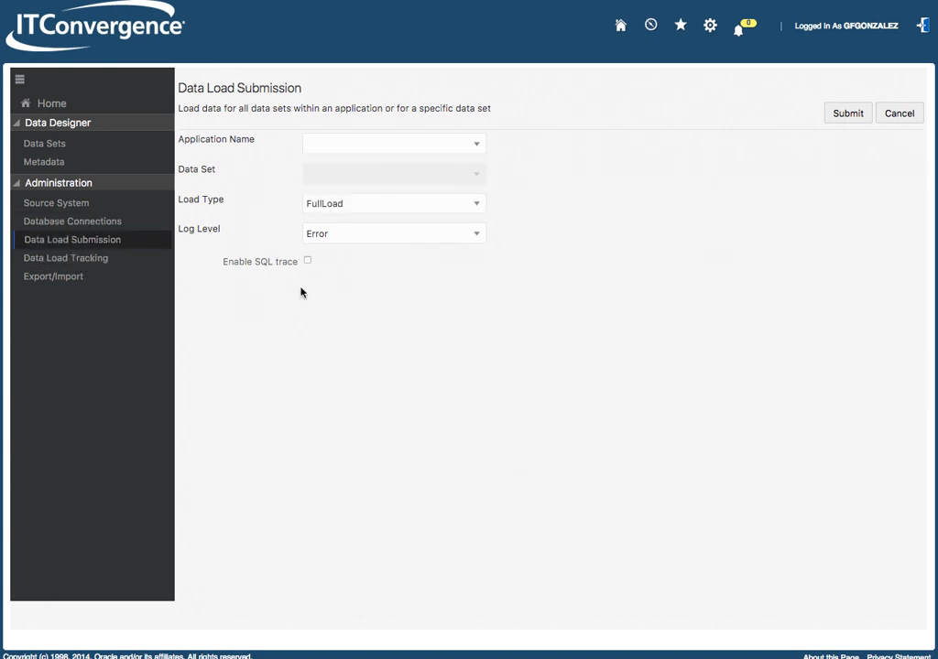
Open Data Load Tracking to see run history, topped by Payables FullLoad run 3099.
click(81, 261)
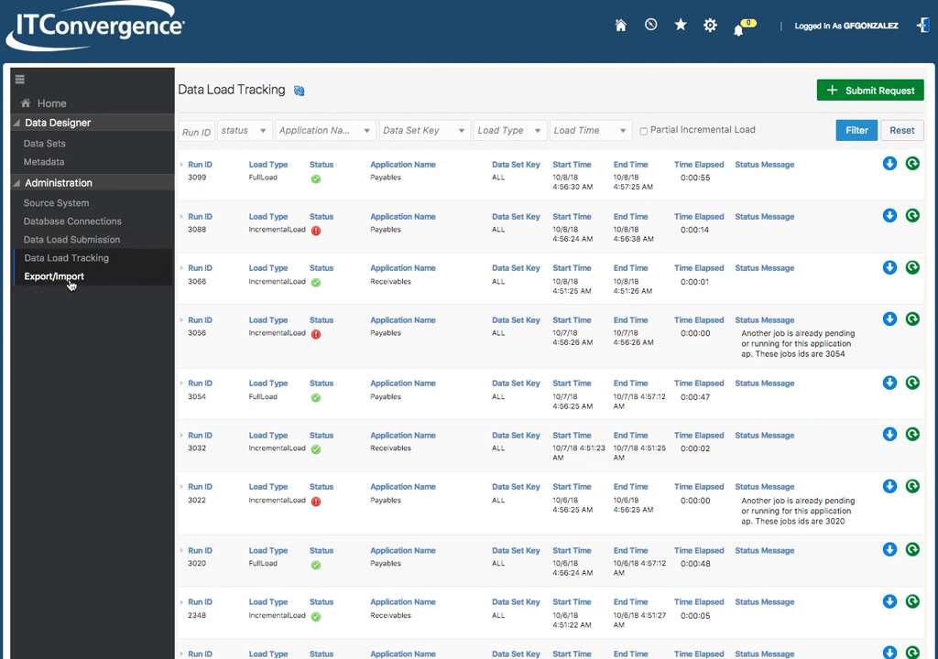
View the Export/Import page's export and Import forms, then go back to the Home applications list.
click(71, 277)
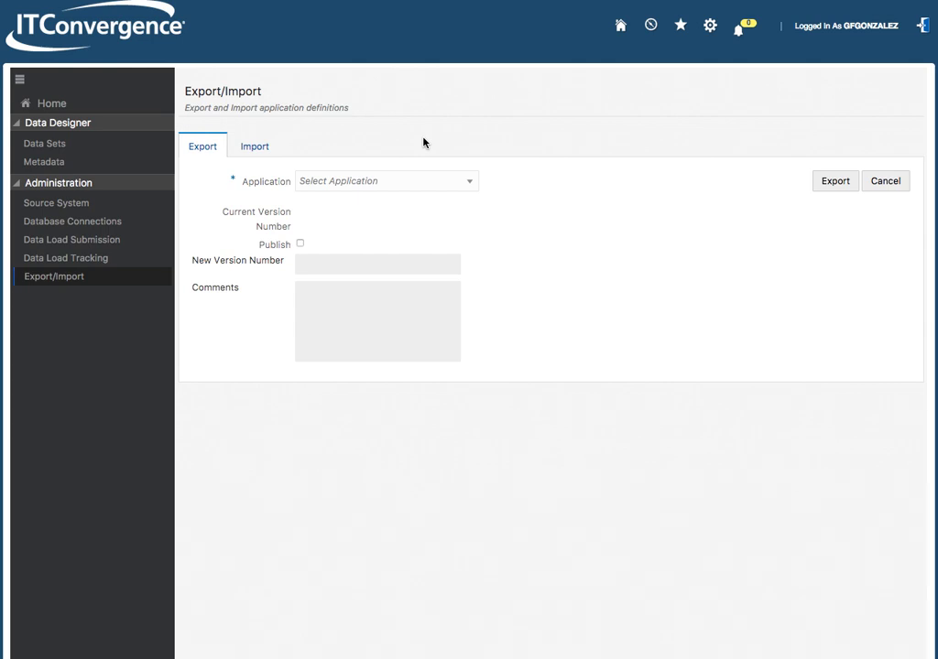
click(252, 149)
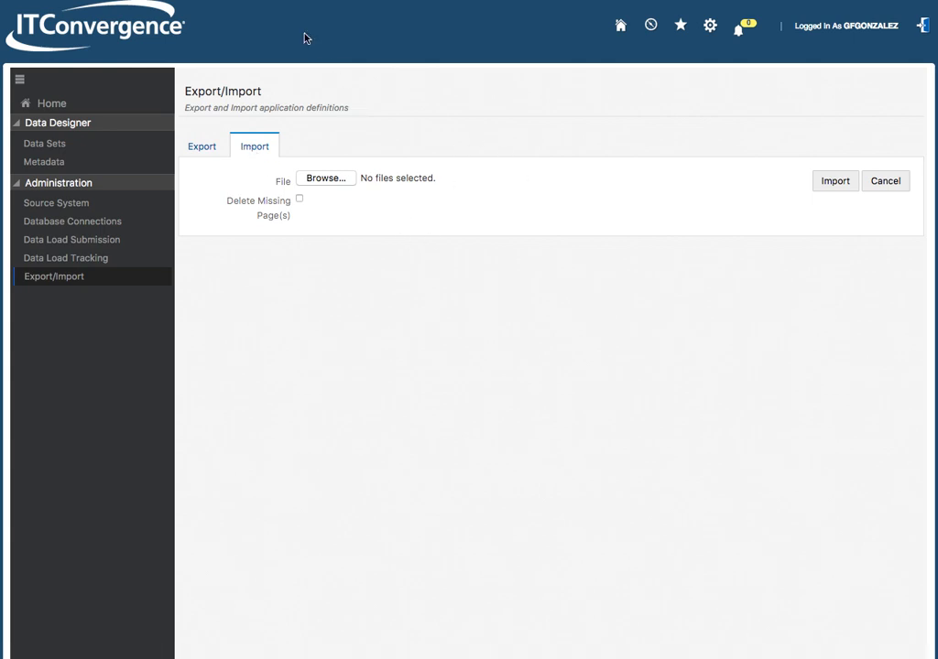
click(54, 104)
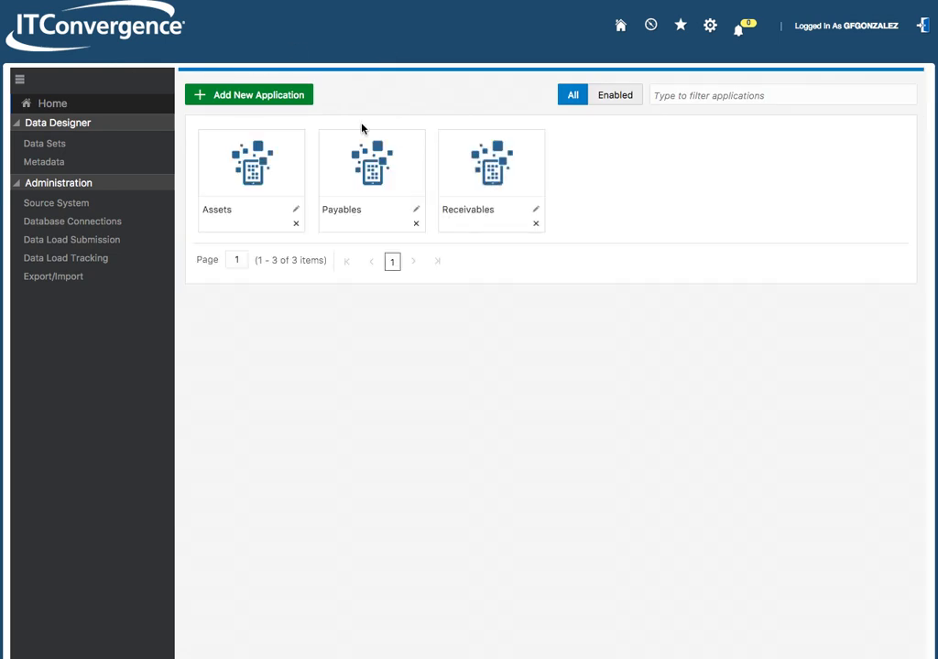